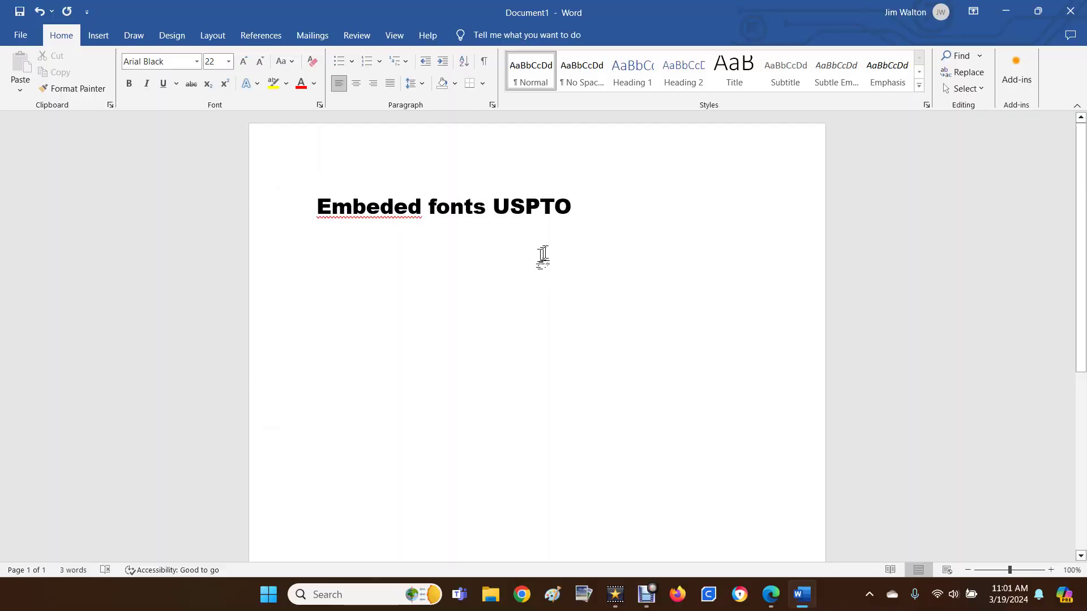
# Open the Save As dialog on Documents, proposing 'Embeded fonts USPTO' as a Word Document.
pyautogui.moveTo(582, 212); pyautogui.dragTo(320, 215)
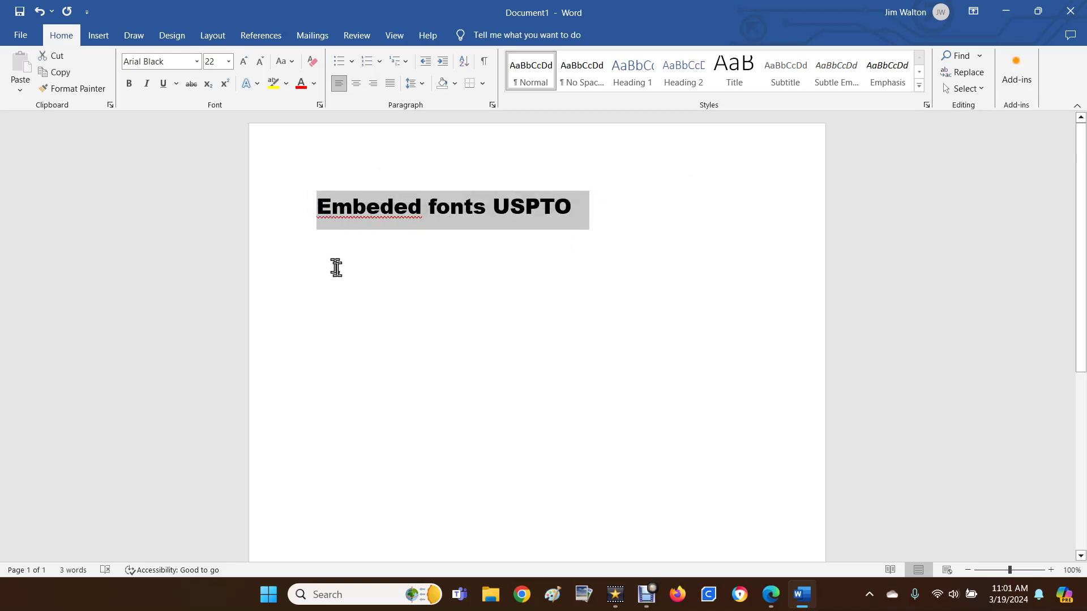
pyautogui.click(598, 207)
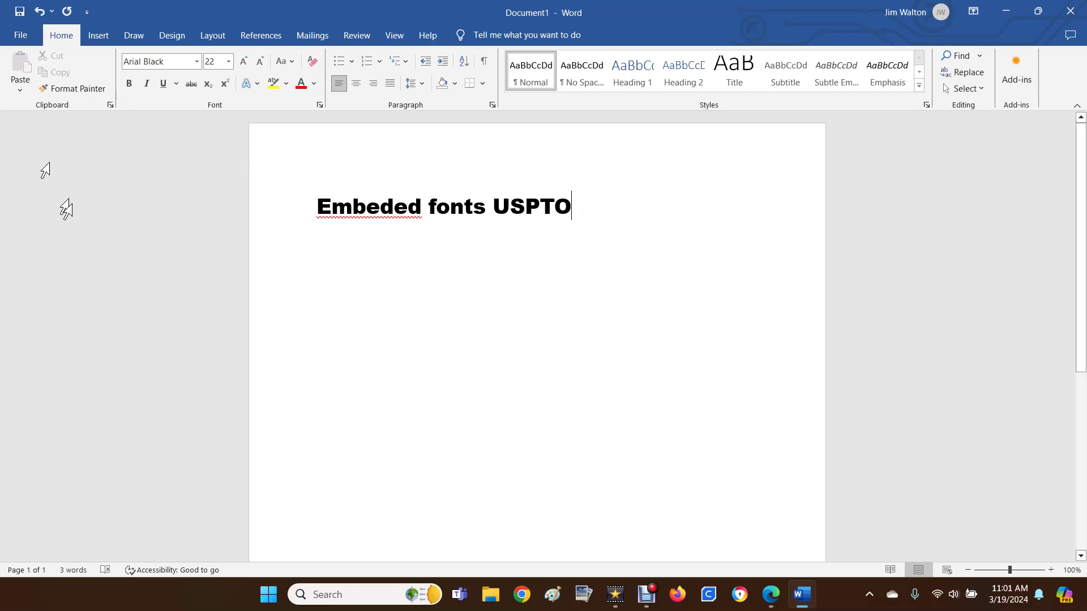
pyautogui.click(25, 37)
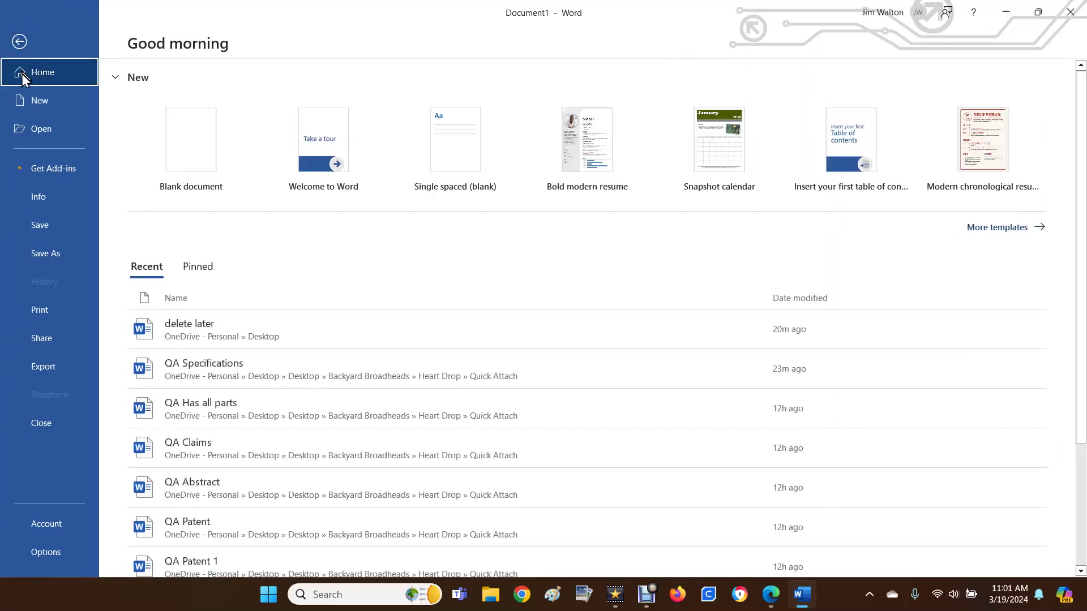
pyautogui.click(46, 255)
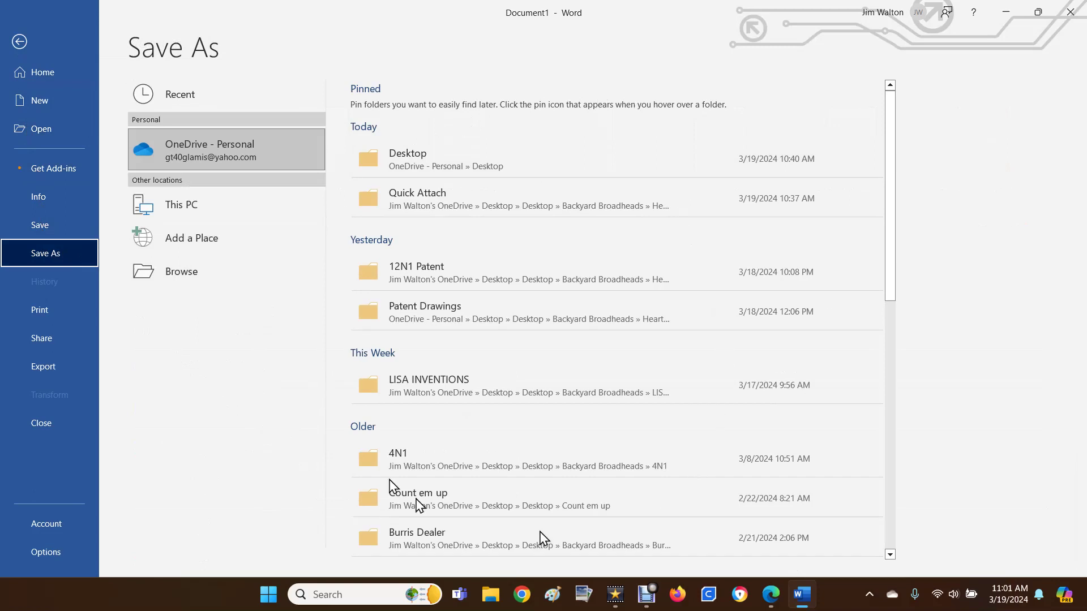
pyautogui.click(182, 277)
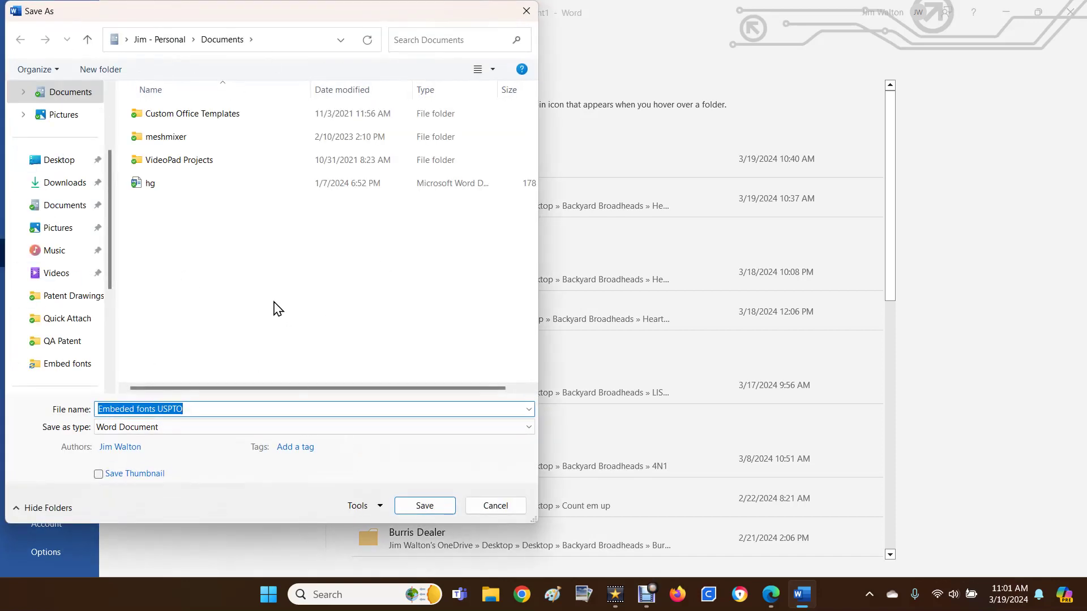
# From the Save As dialog's Tools menu, open the Save Options page of Word Options.
pyautogui.moveTo(303, 15); pyautogui.dragTo(396, 21)
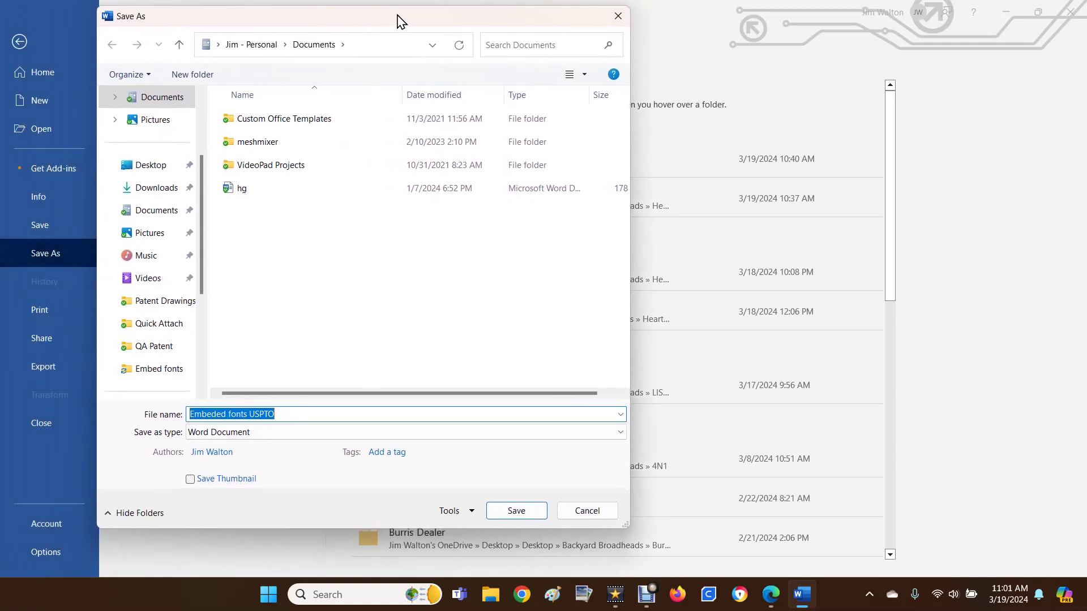
pyautogui.click(472, 513)
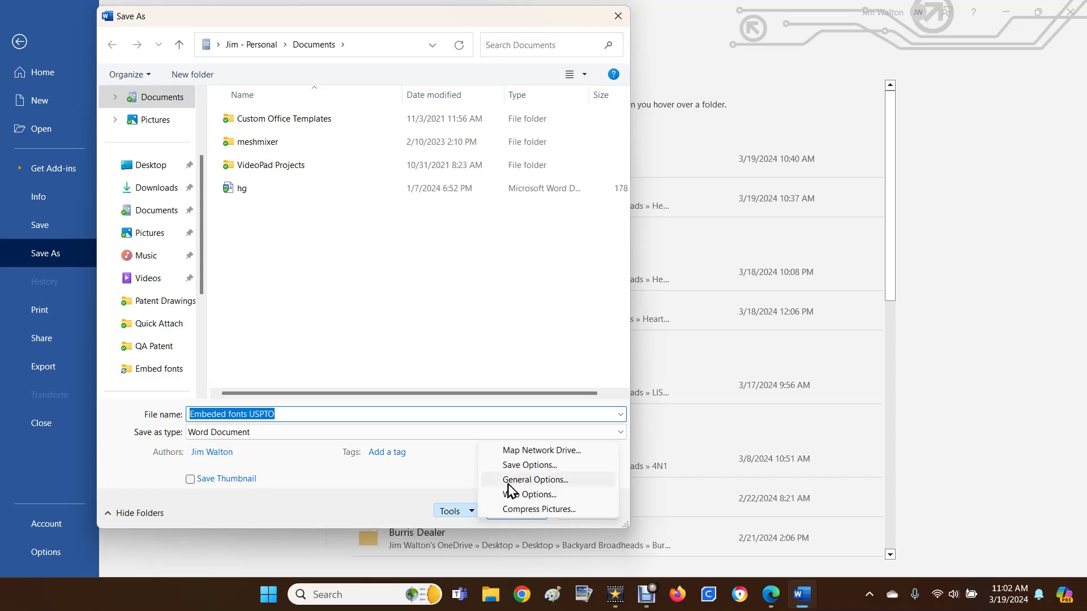
pyautogui.click(520, 467)
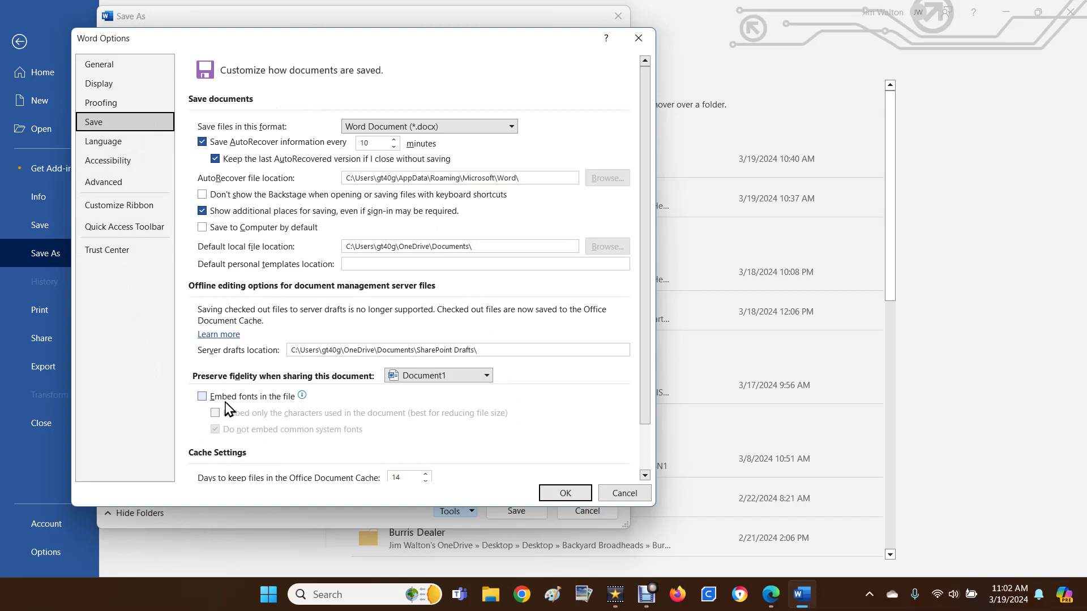
# Turn on 'Embed fonts in the file', clear 'Do not embed common system fonts', and confirm.
pyautogui.moveTo(251, 403)
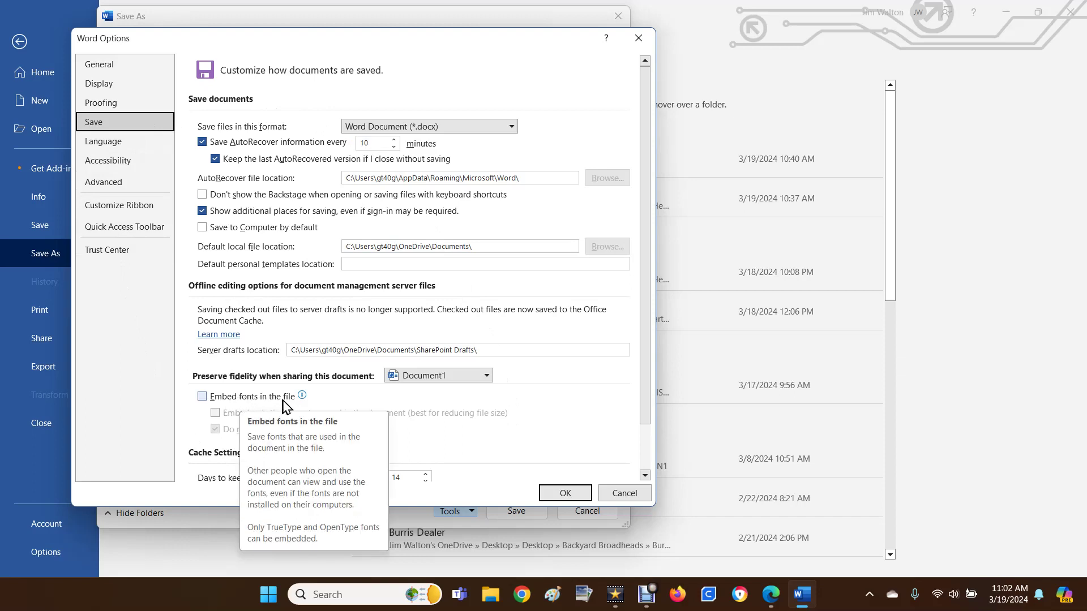
pyautogui.click(203, 397)
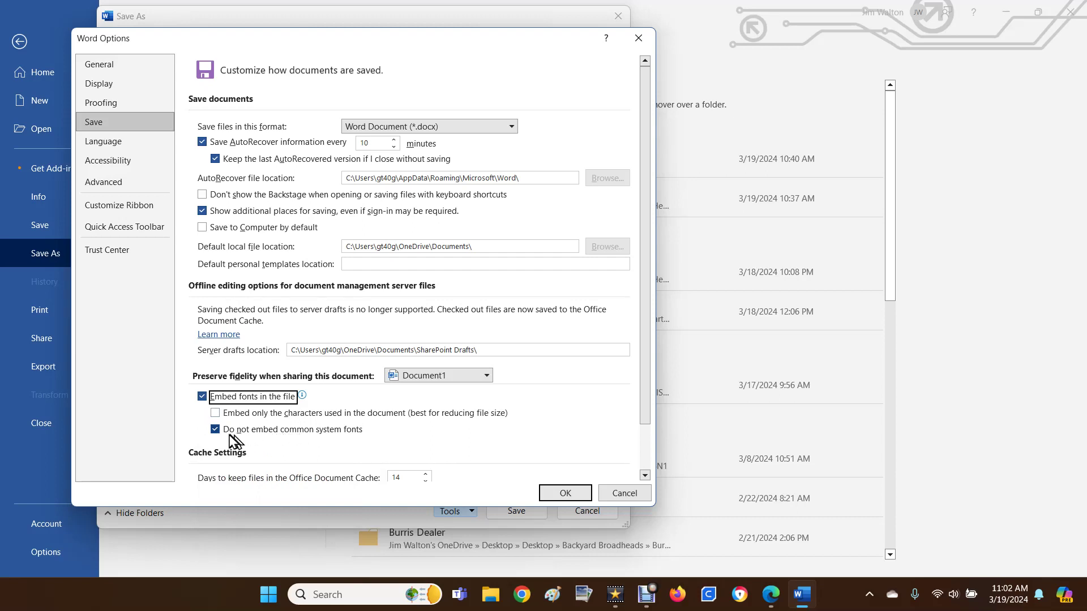
pyautogui.click(215, 430)
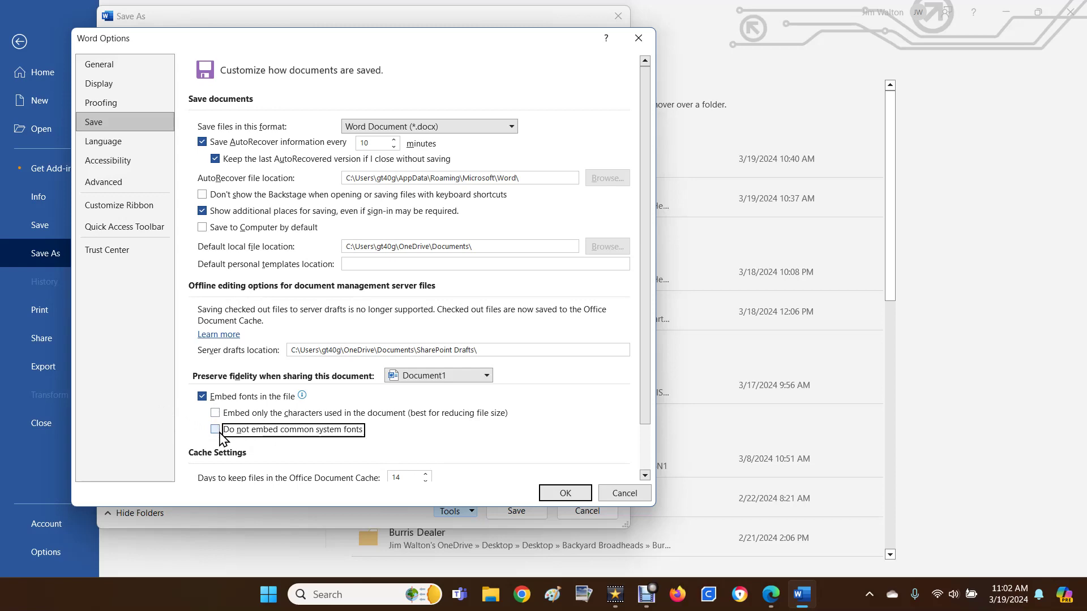
pyautogui.click(565, 494)
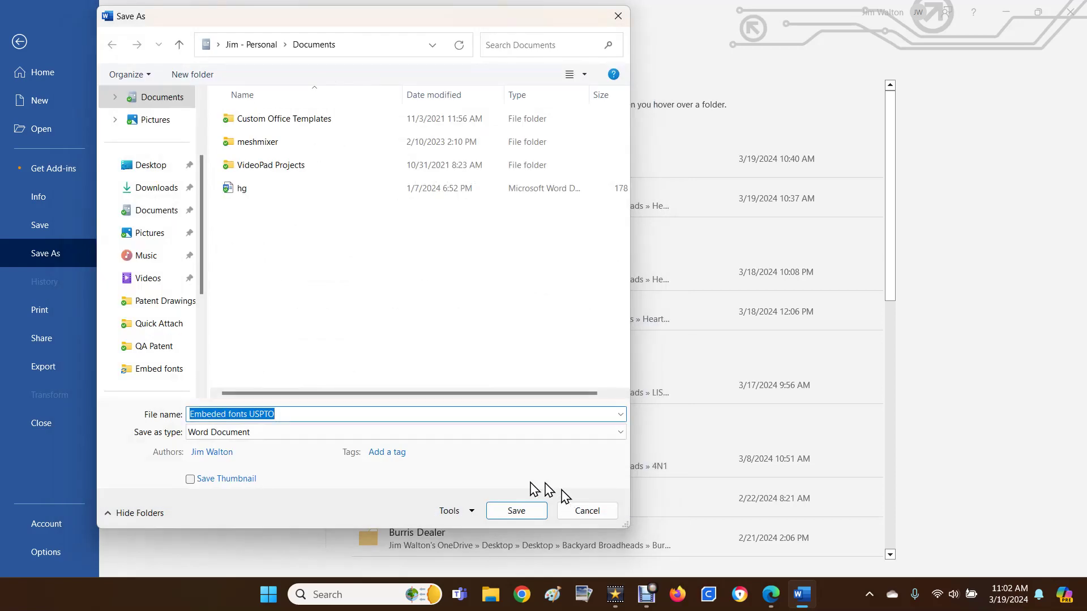
# Rename the file to 'delete later 2' and save it to the Desktop as a Word Document.
pyautogui.moveTo(291, 416); pyautogui.dragTo(188, 416)
pyautogui.moveTo(287, 415); pyautogui.dragTo(183, 422)
pyautogui.write('delete')
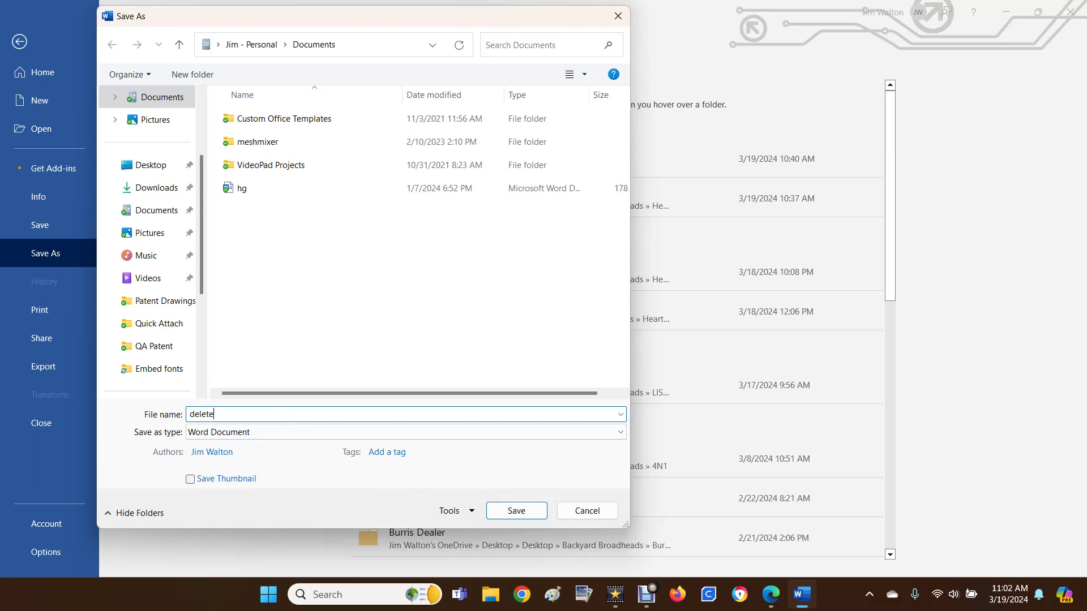
pyautogui.write(' later 2')
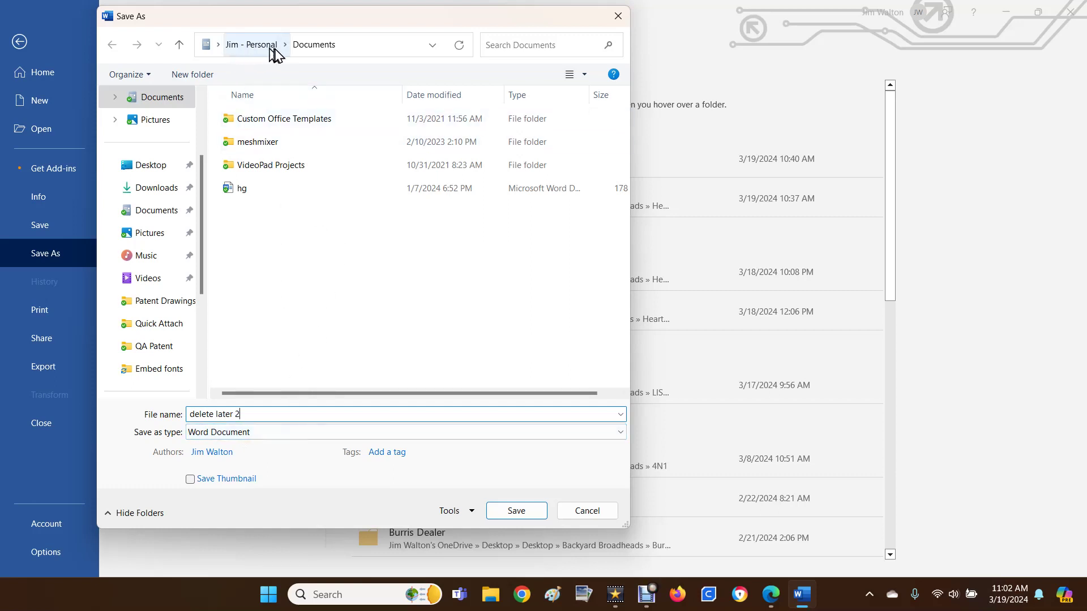
pyautogui.click(154, 165)
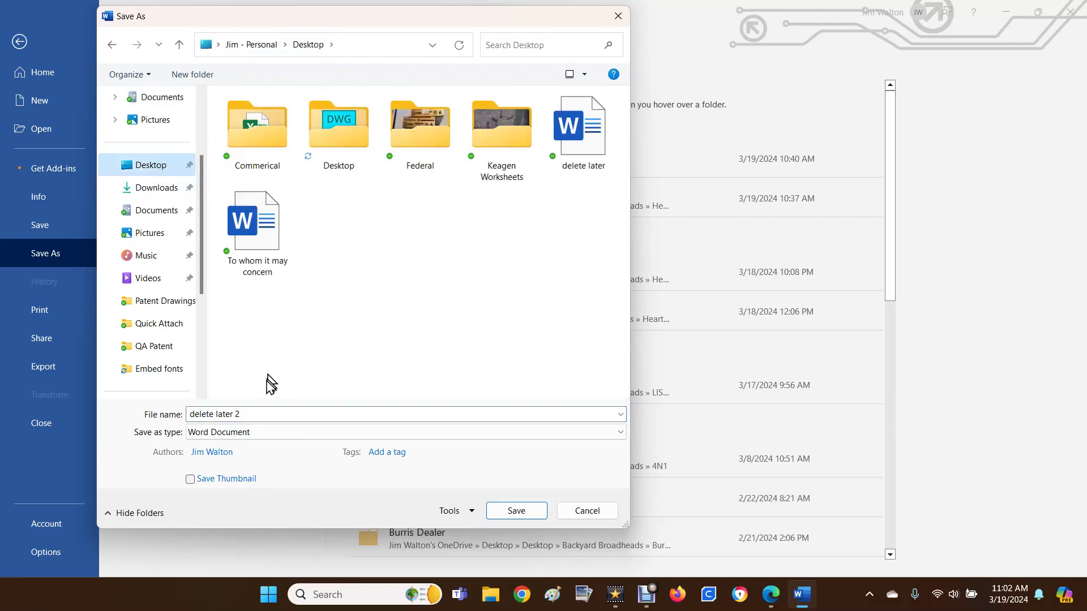
pyautogui.click(277, 415)
pyautogui.click(274, 414)
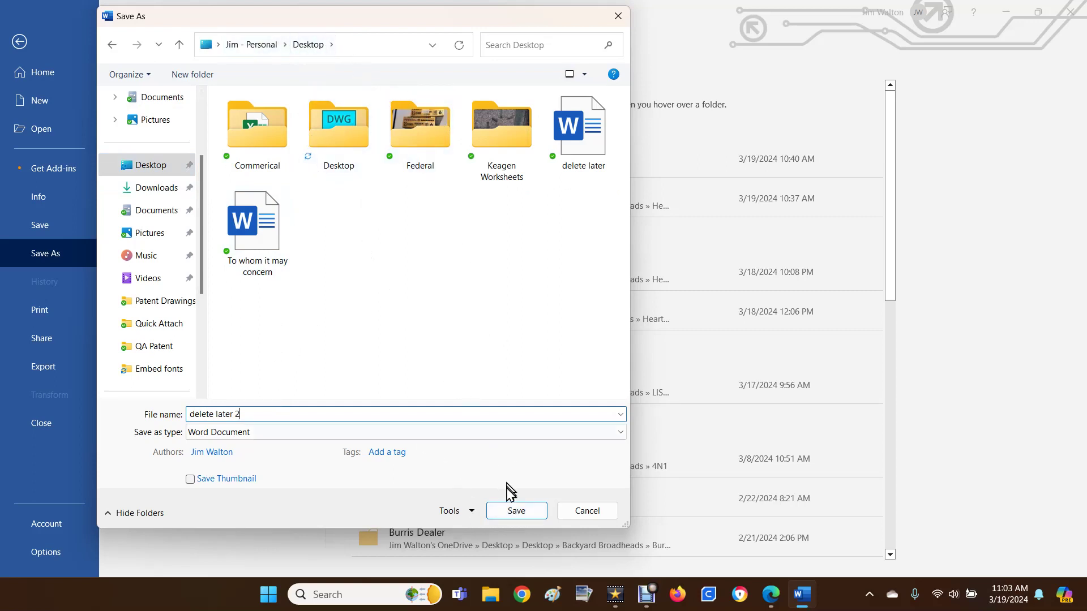
pyautogui.click(515, 513)
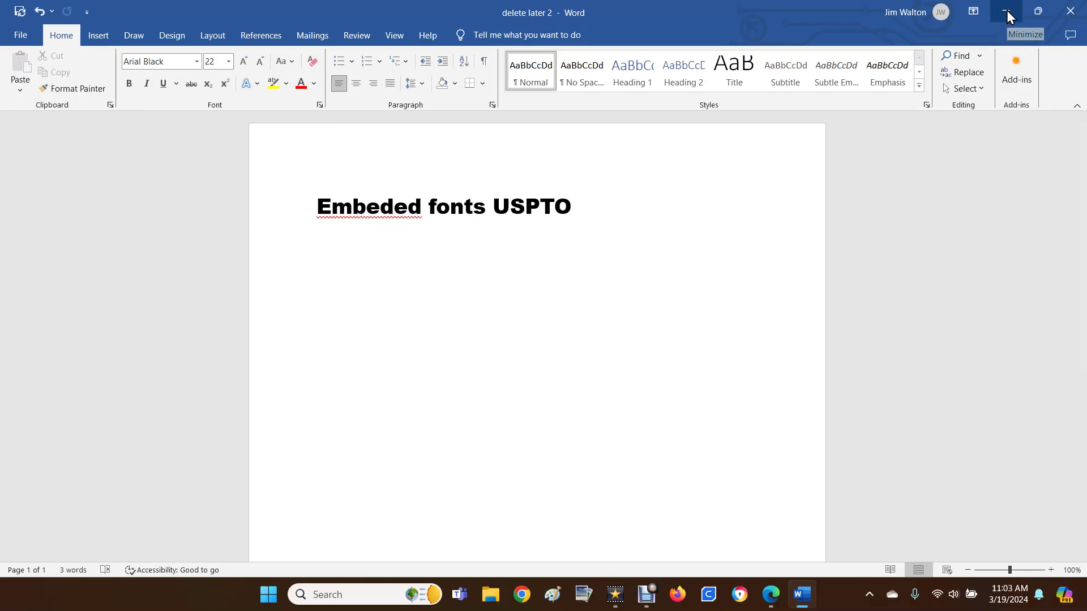
# Open the Desktop in File Explorer and locate the 2.14 MB 'delete later 2' Word file.
pyautogui.click(490, 596)
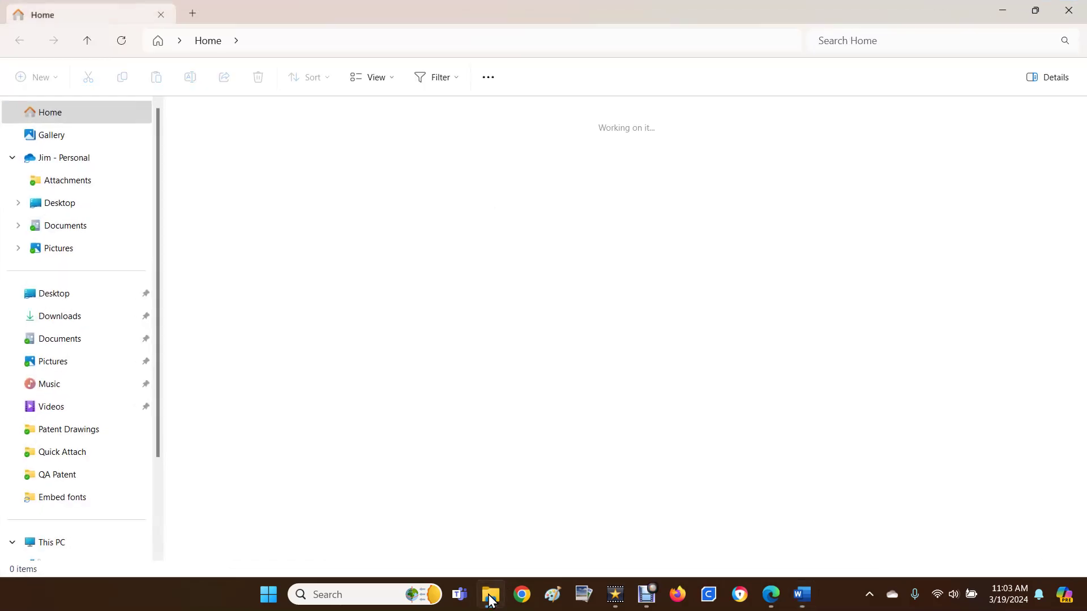
pyautogui.click(64, 306)
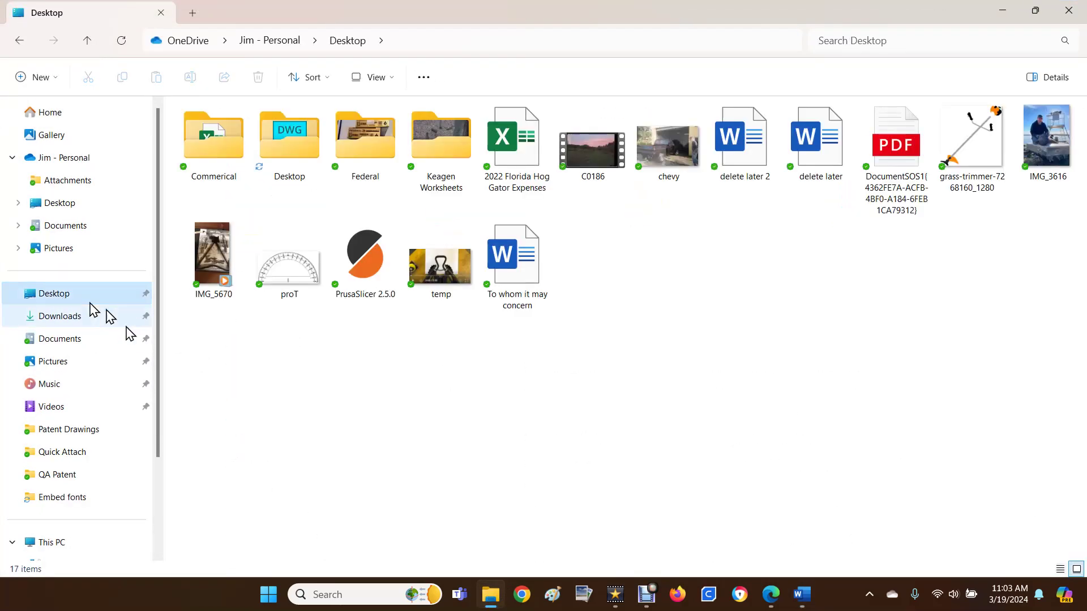
pyautogui.click(744, 154)
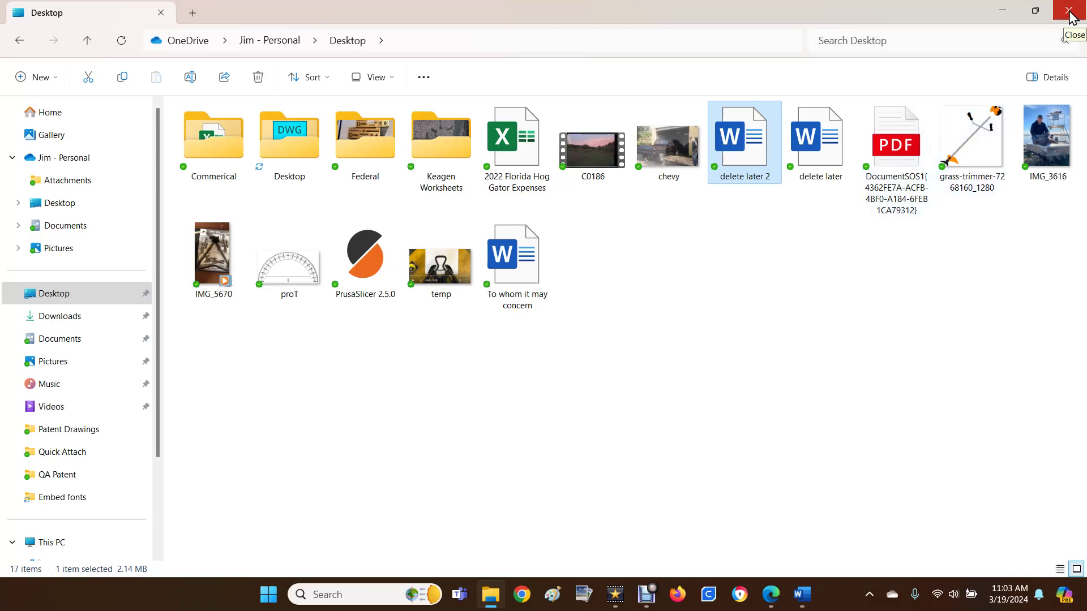
pyautogui.click(661, 442)
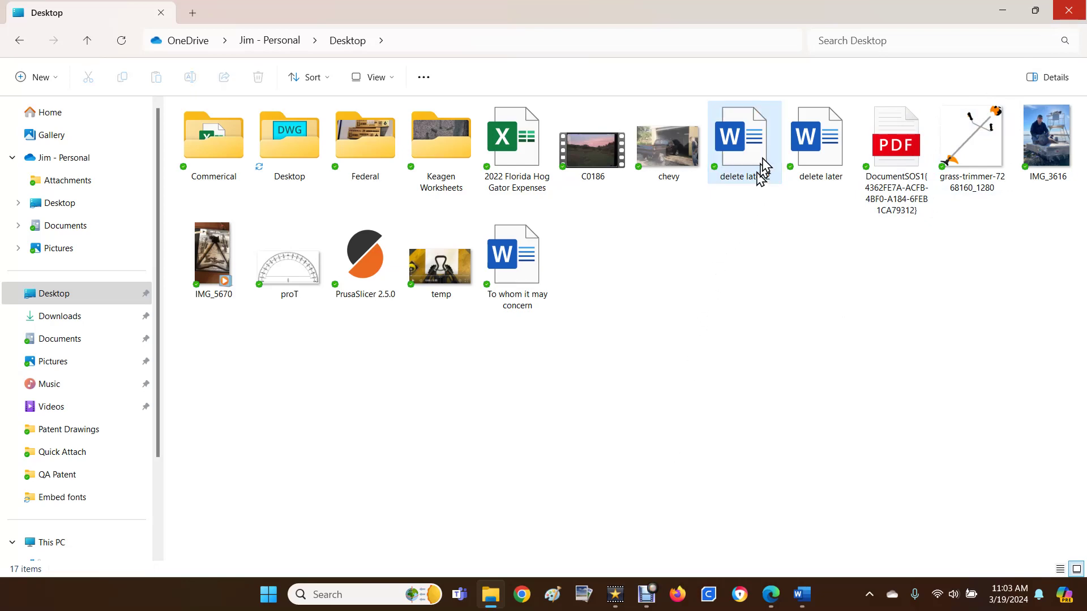
pyautogui.click(491, 594)
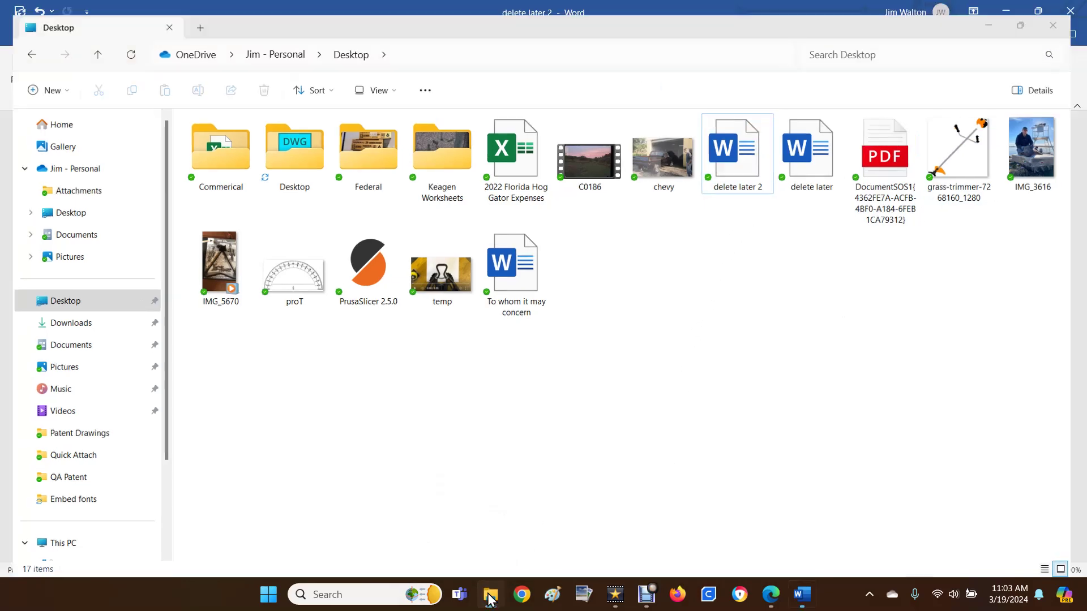
pyautogui.click(490, 596)
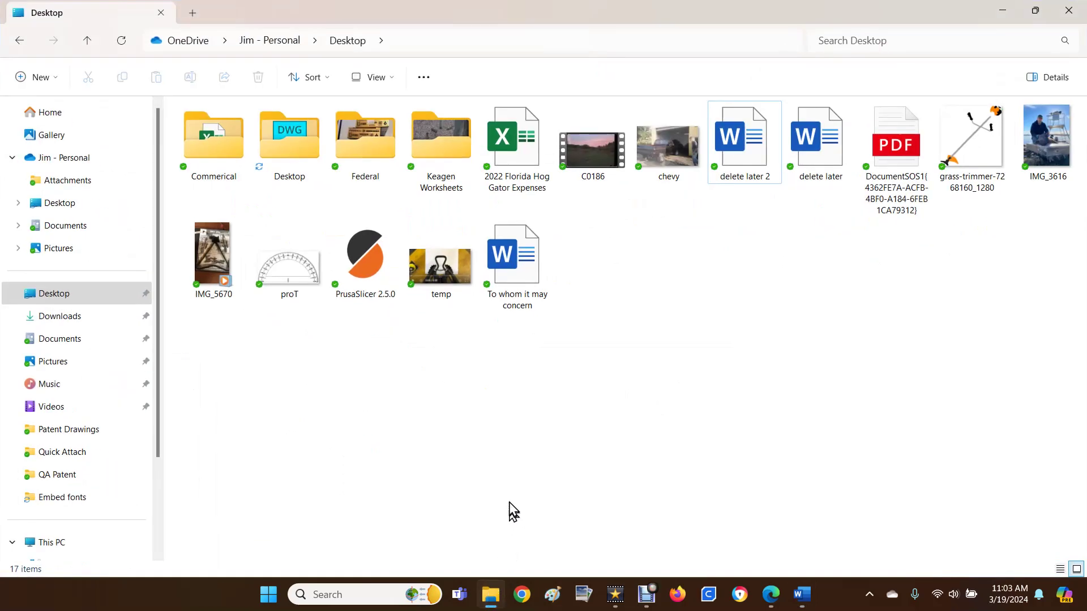
pyautogui.rightClick(746, 153)
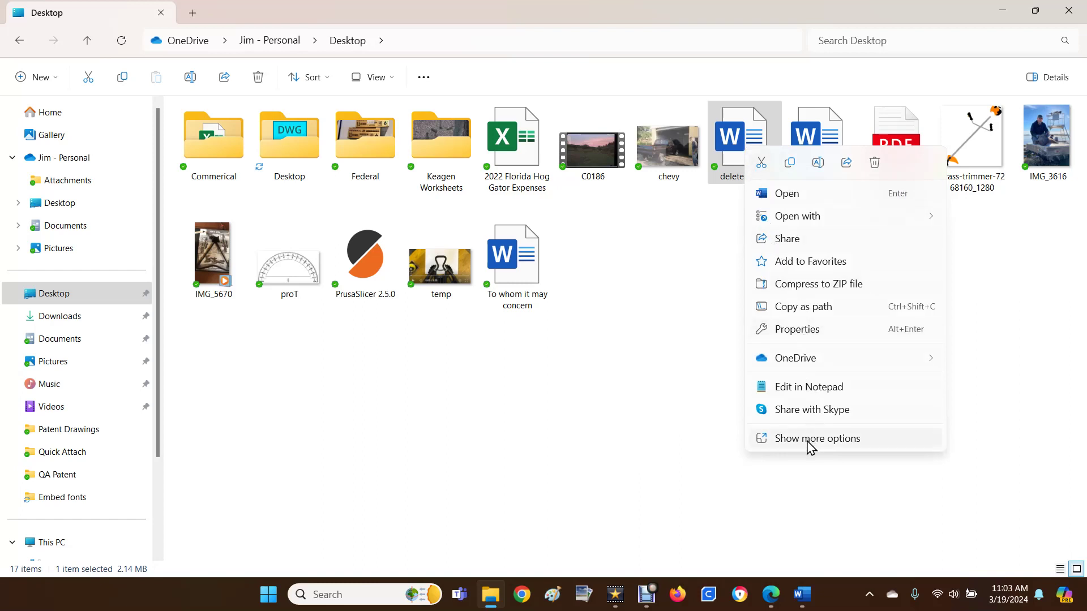
# Check the Properties of 'delete later 2', showing 3.00 MB on disk, then return to Word.
pyautogui.click(804, 335)
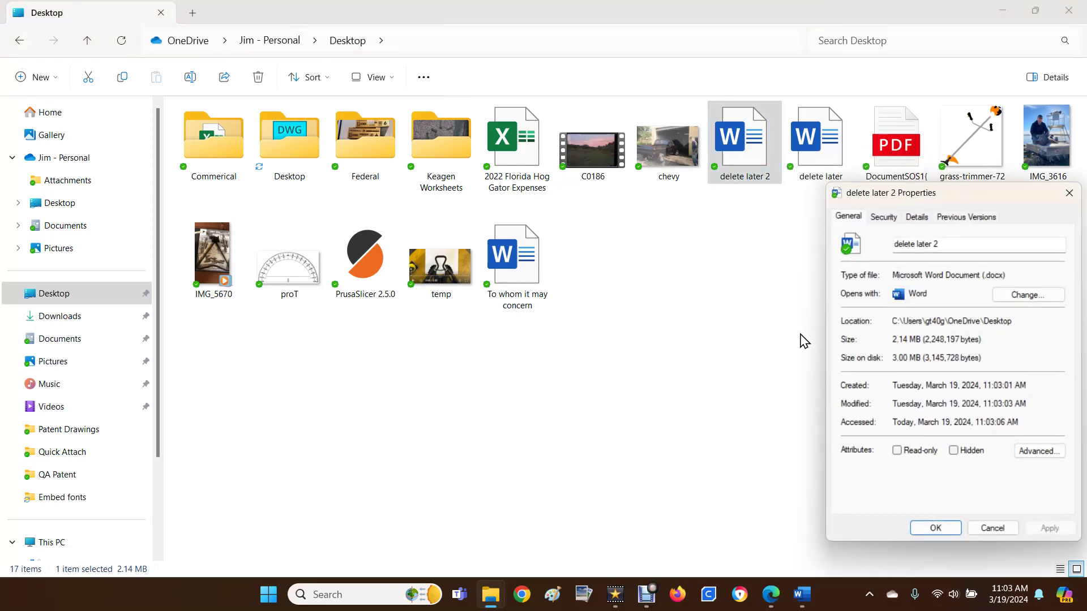
pyautogui.moveTo(935, 203); pyautogui.dragTo(523, 158)
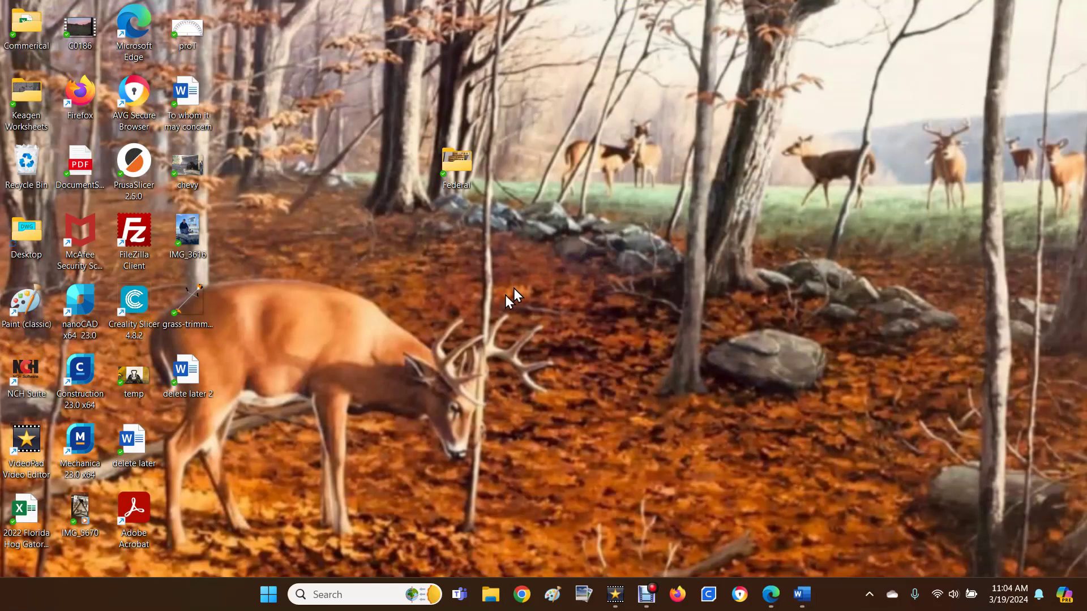
pyautogui.rightClick(184, 375)
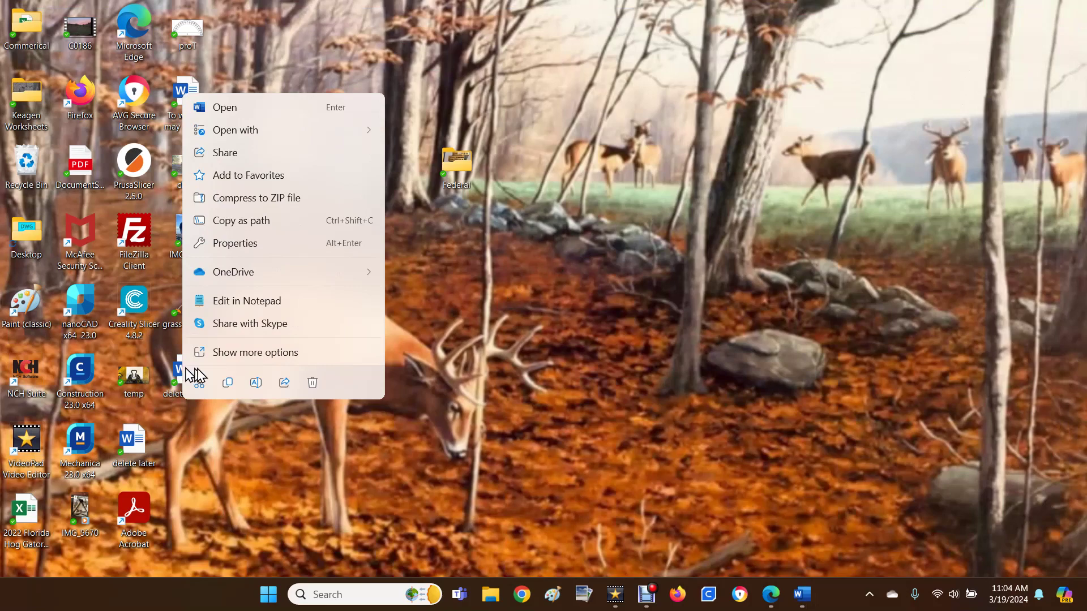
pyautogui.click(264, 357)
pyautogui.click(242, 565)
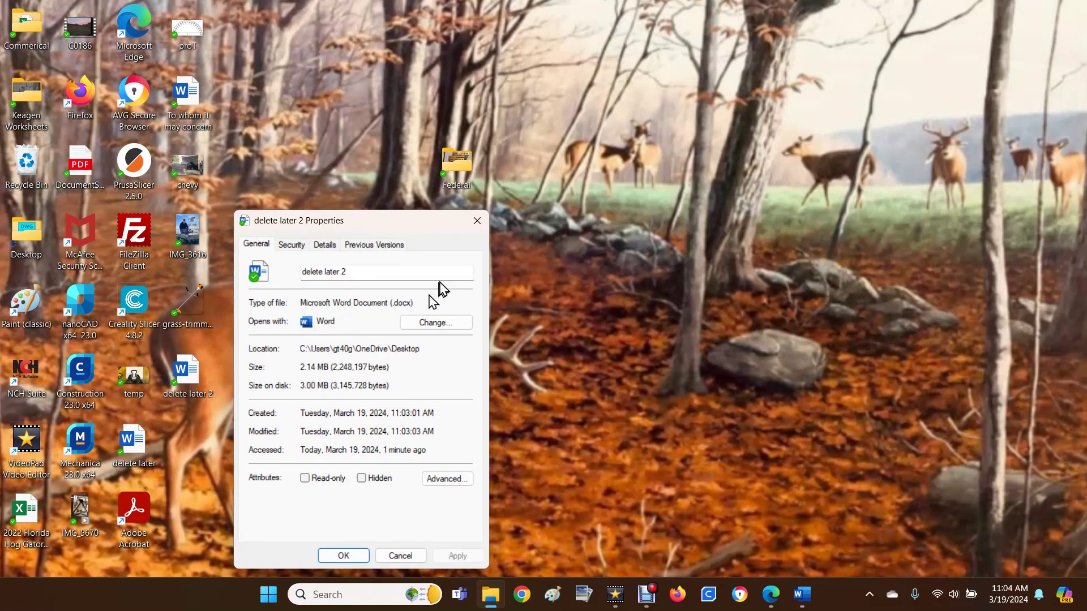
pyautogui.click(477, 221)
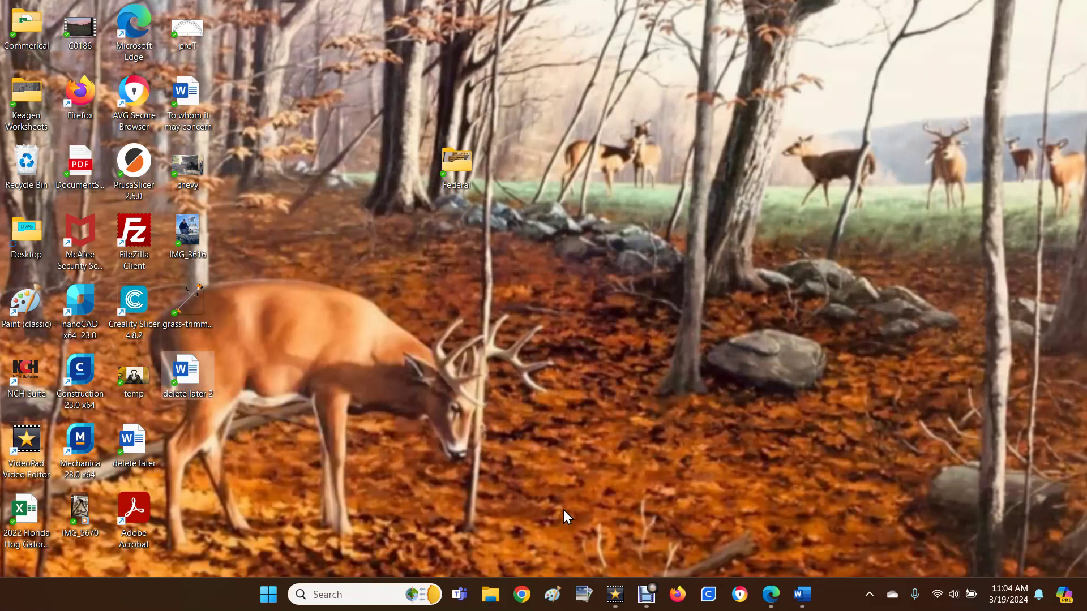
pyautogui.click(800, 594)
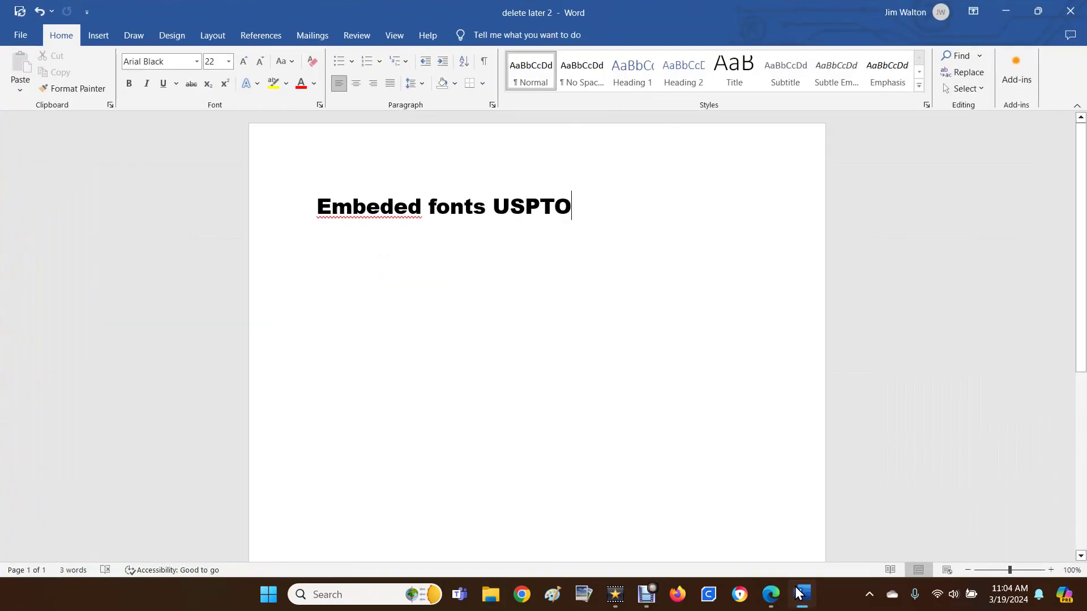
# Reopen Save As on the Desktop for 'delete later 2', leaving the type as Word Document.
pyautogui.click(19, 38)
pyautogui.click(41, 254)
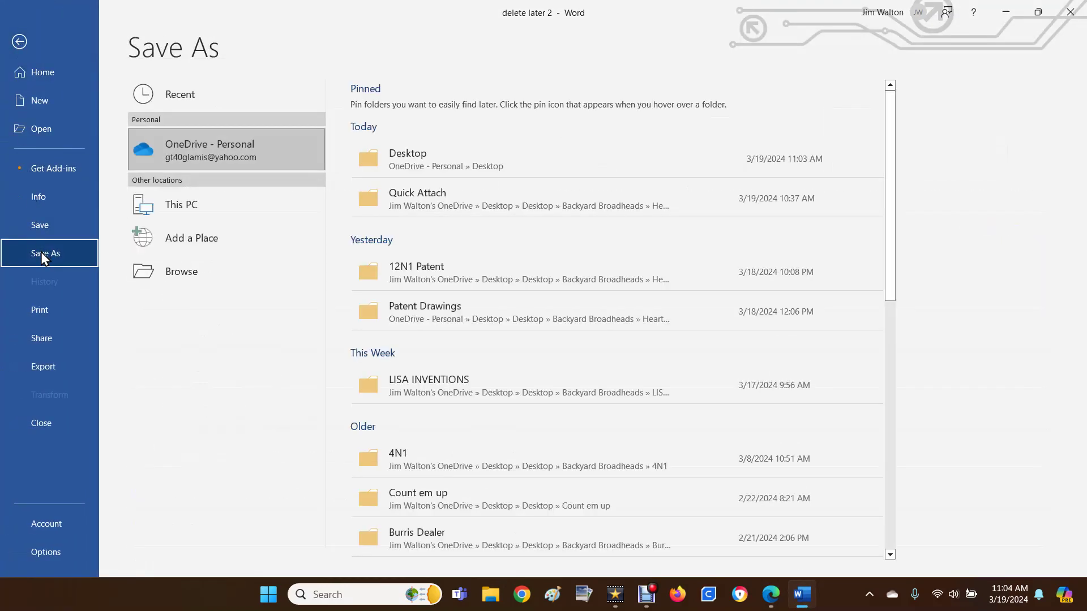
pyautogui.click(182, 273)
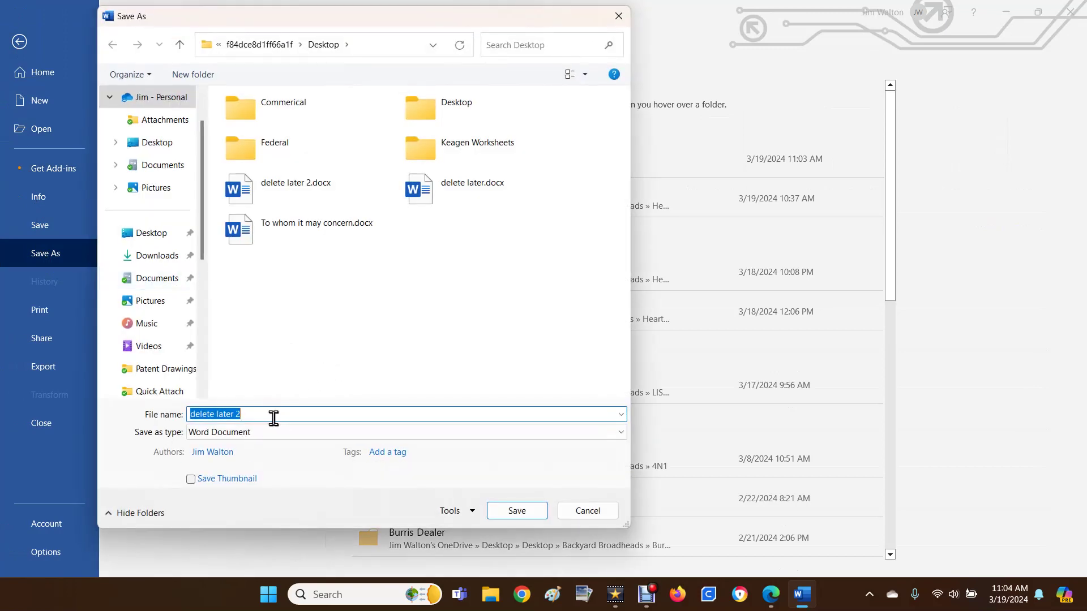
pyautogui.click(274, 418)
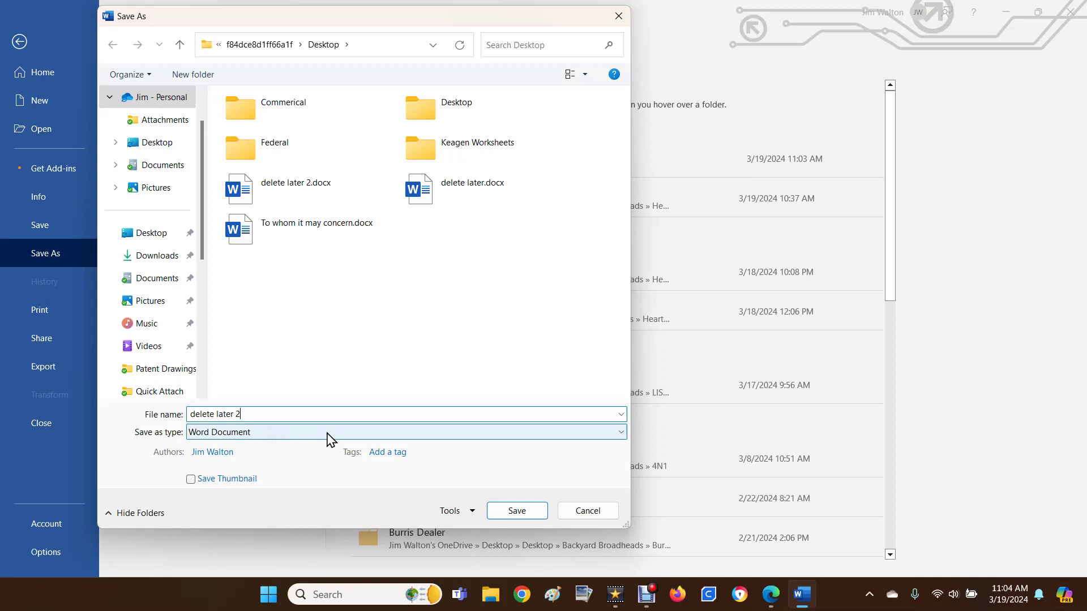
pyautogui.click(329, 438)
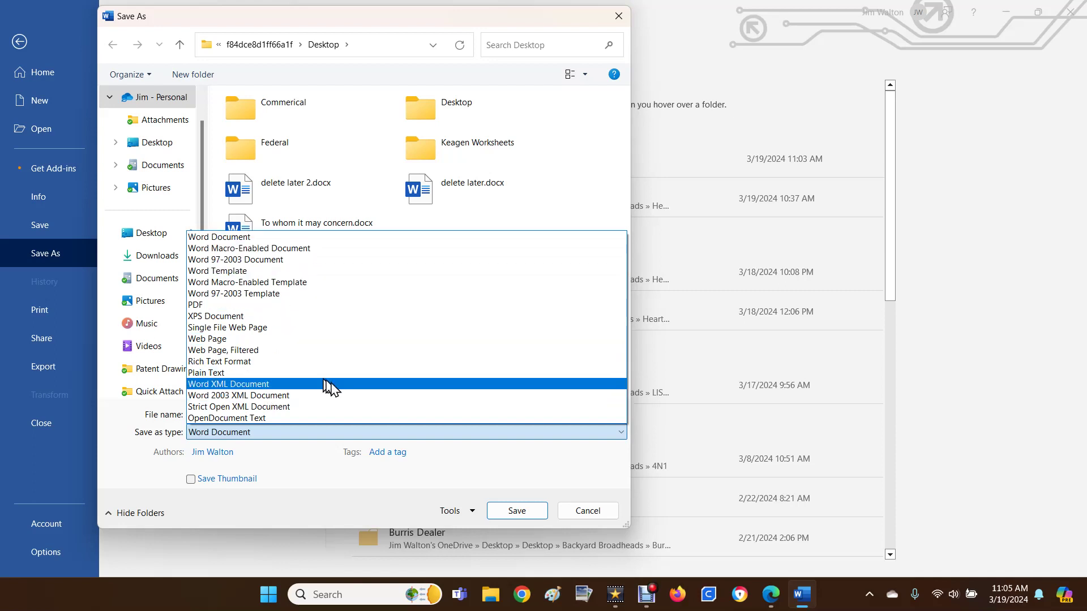
pyautogui.press('Escape')
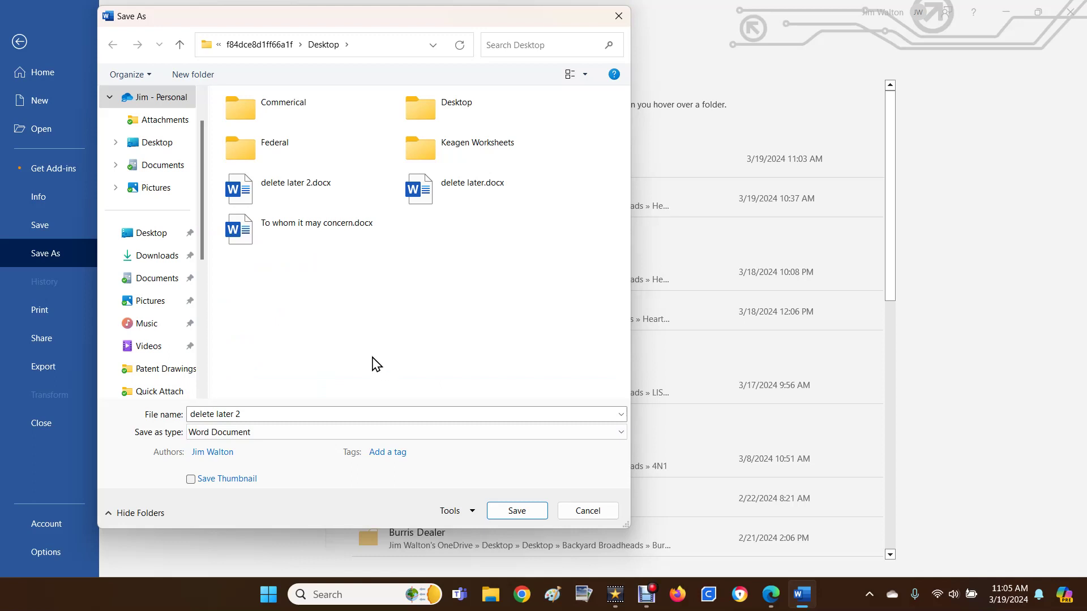